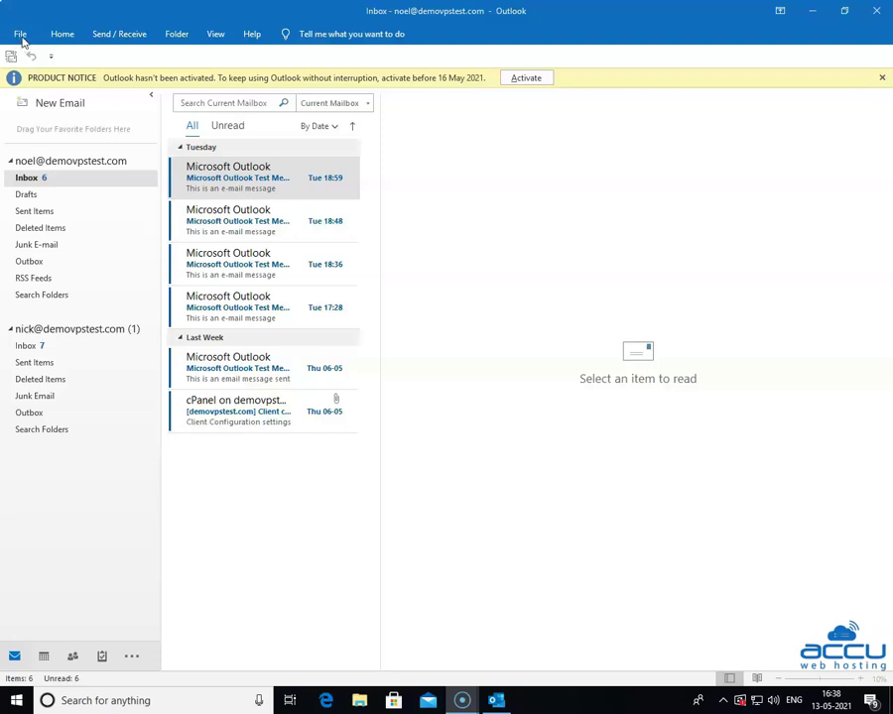
# Open the Add Account window from Outlook's File menu.
pyautogui.click(19, 36)
pyautogui.click(19, 37)
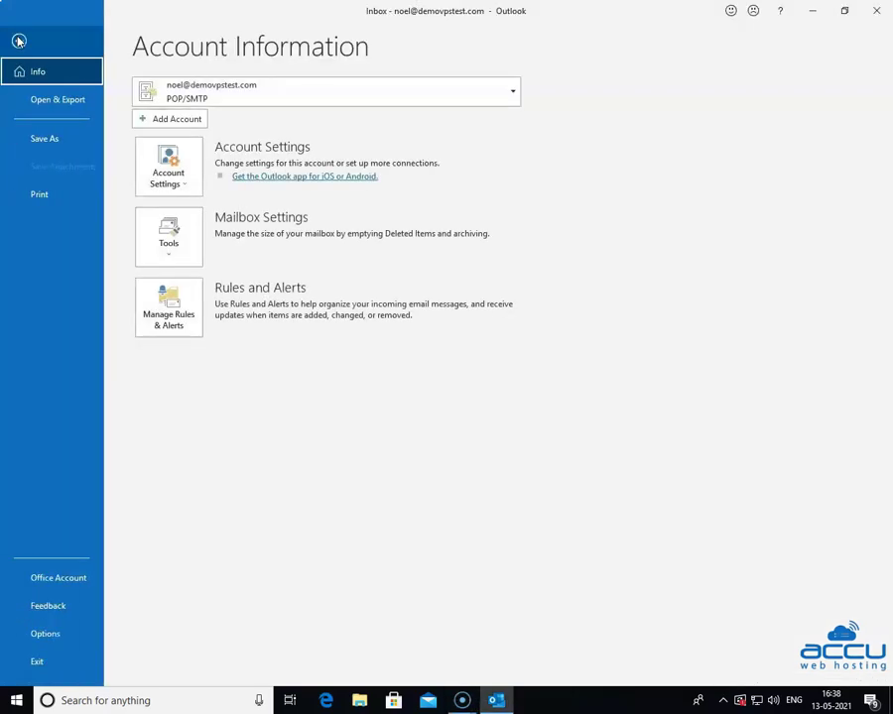
pyautogui.click(166, 121)
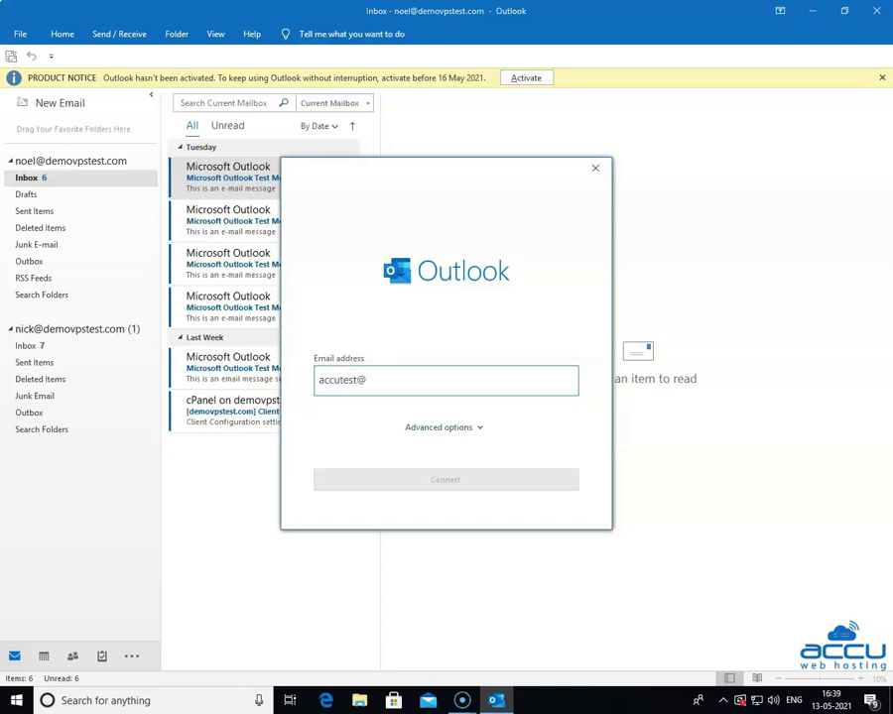
# Finish the new account's e-mail address and turn on manual setup under Advanced options.
pyautogui.write('demovpstest.com')
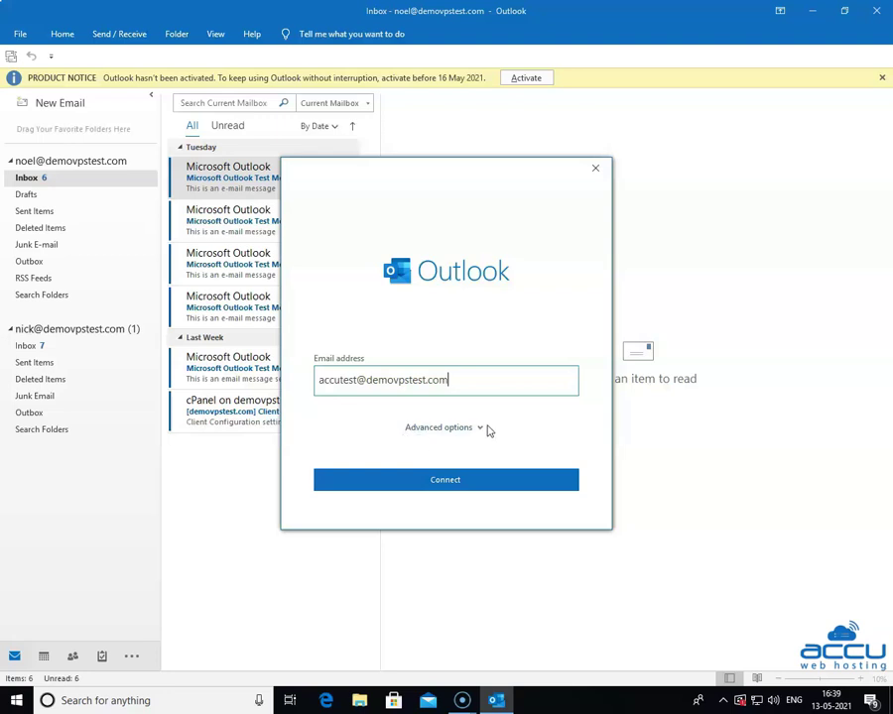
pyautogui.click(480, 429)
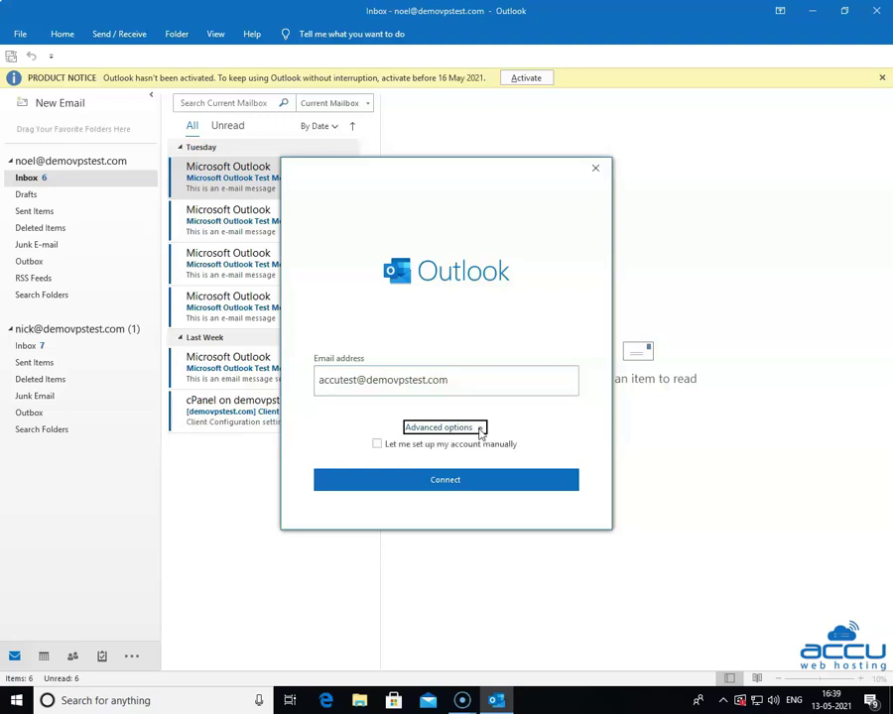
pyautogui.click(377, 445)
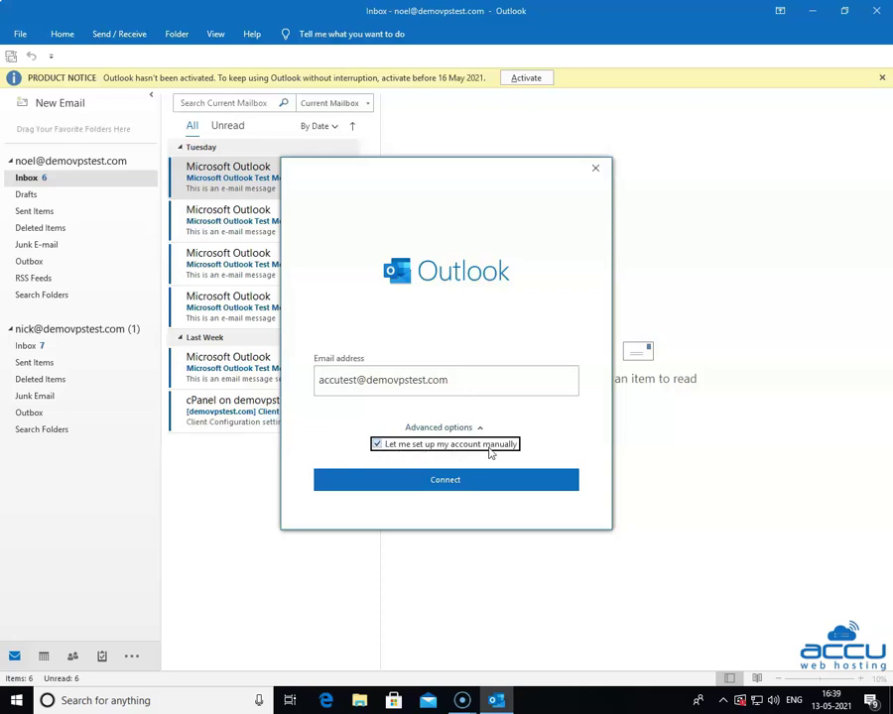
# Continue with the entered address and choose POP as the account type.
pyautogui.click(448, 484)
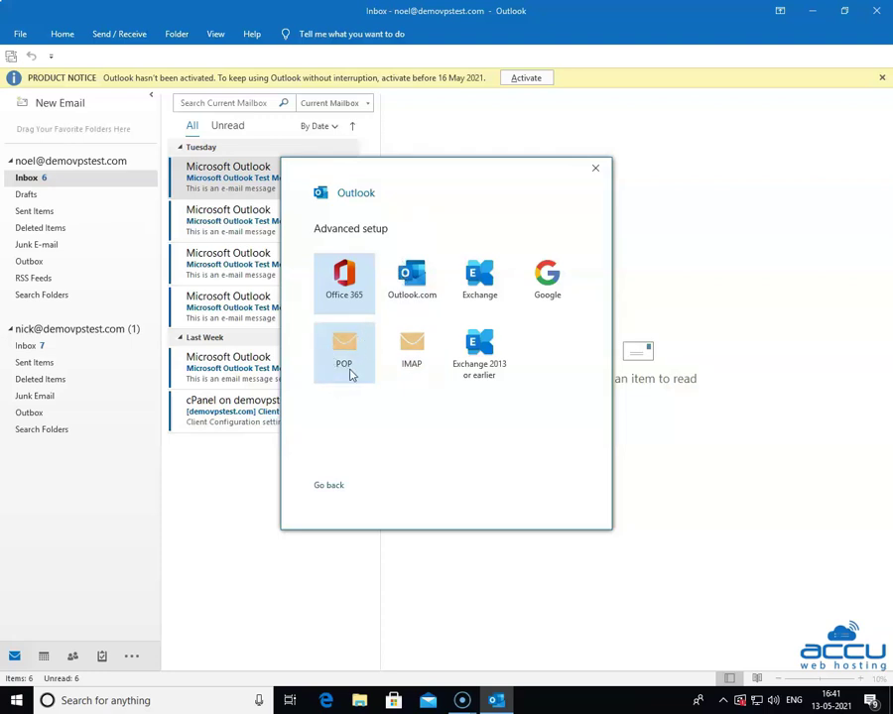
pyautogui.click(344, 359)
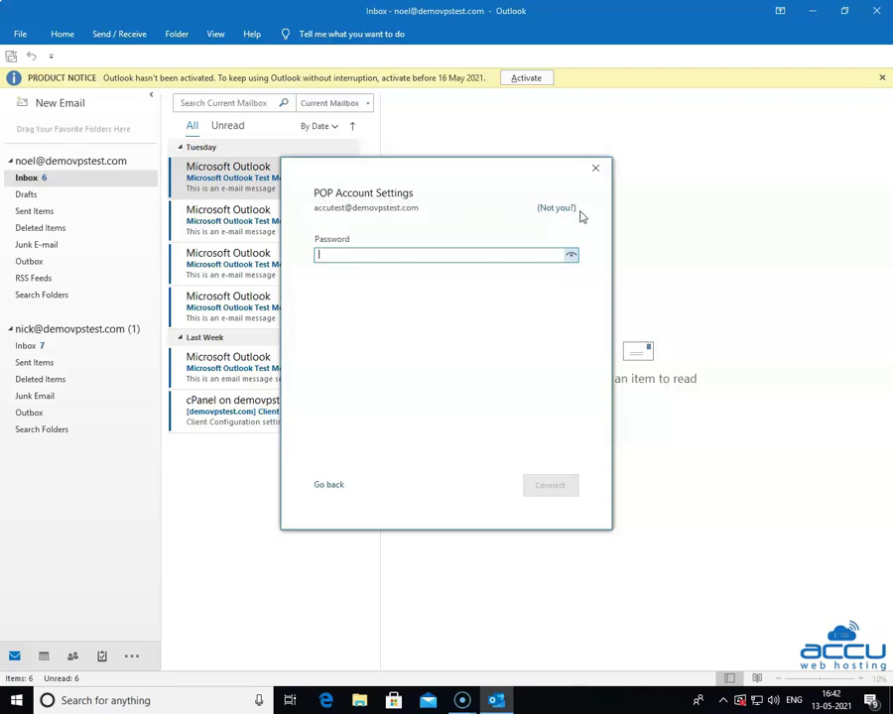
# Enter the account password on the POP settings page and reveal it to verify.
pyautogui.click(314, 253)
pyautogui.write('p')
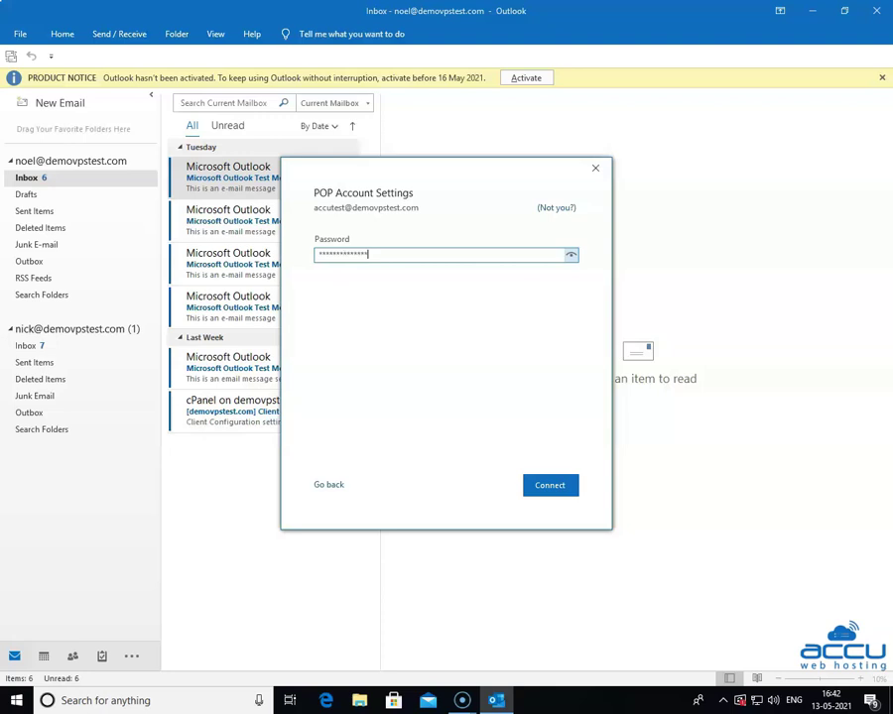
pyautogui.click(571, 257)
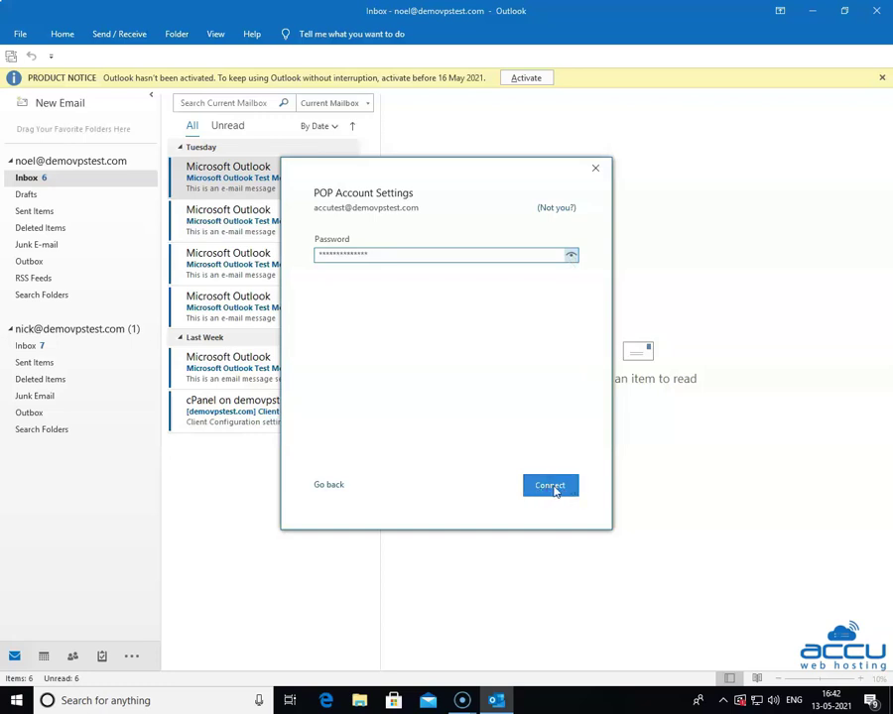
# Attempt the connection but decline the unverified server certificate, ending in a connection error.
pyautogui.click(556, 490)
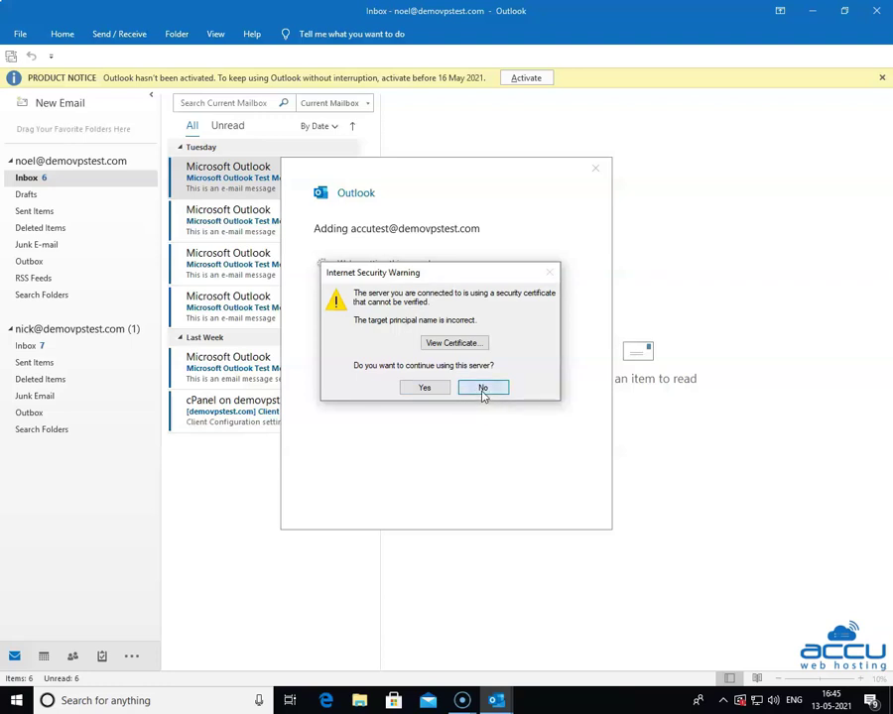
pyautogui.click(484, 389)
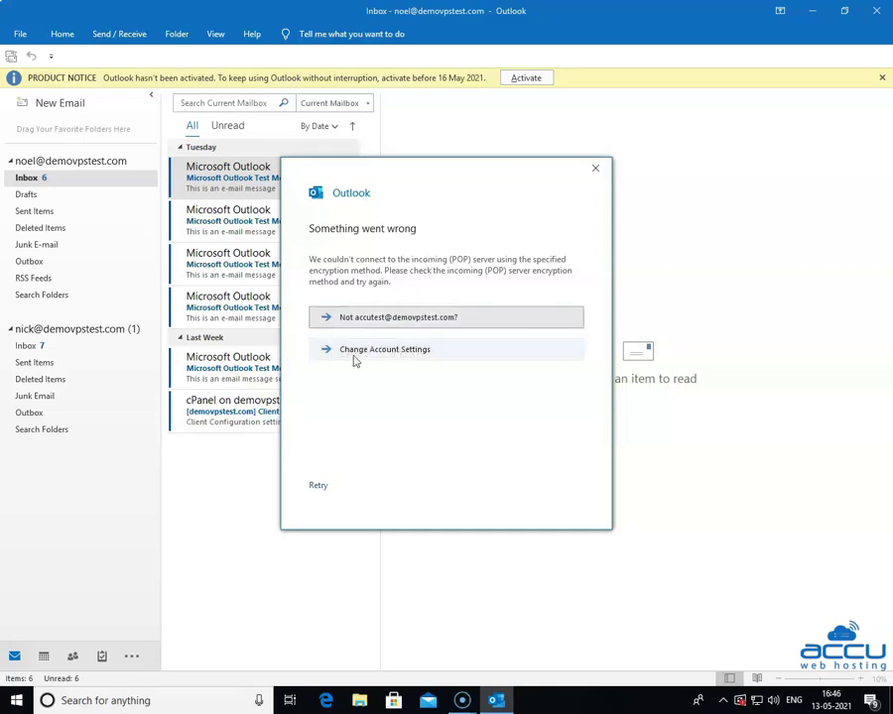
# Change the incoming server to mail.demovpstest.com on port 995 with SSL/TLS encryption required.
pyautogui.click(413, 351)
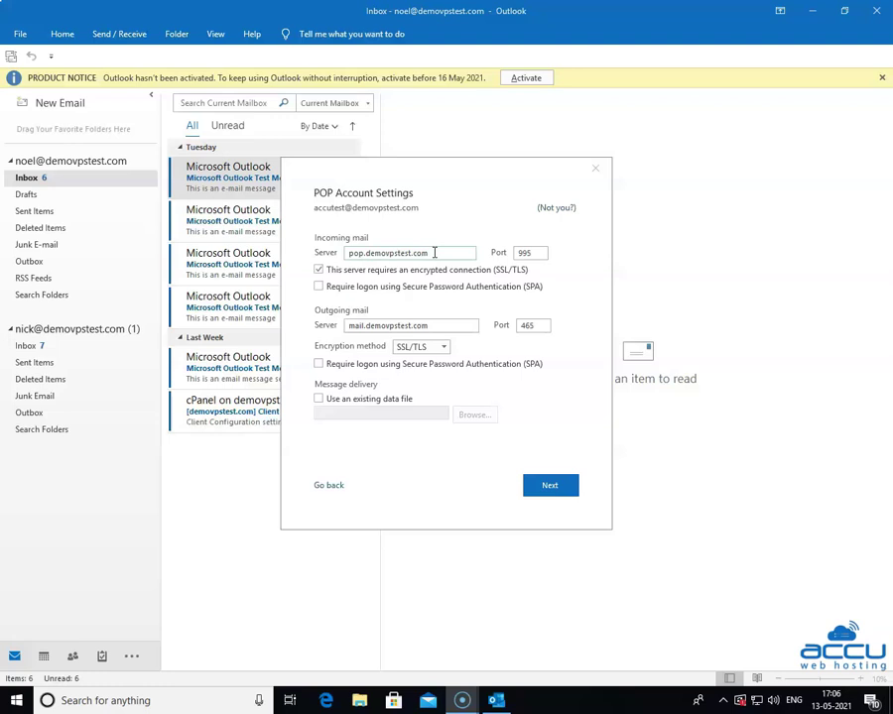
pyautogui.doubleClick(349, 255)
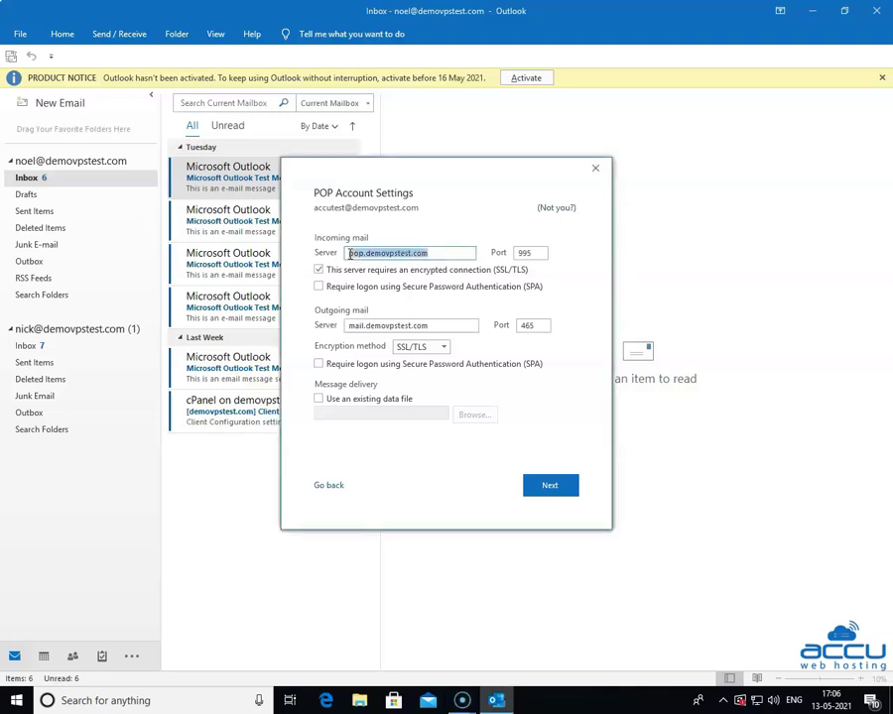
pyautogui.click(361, 254)
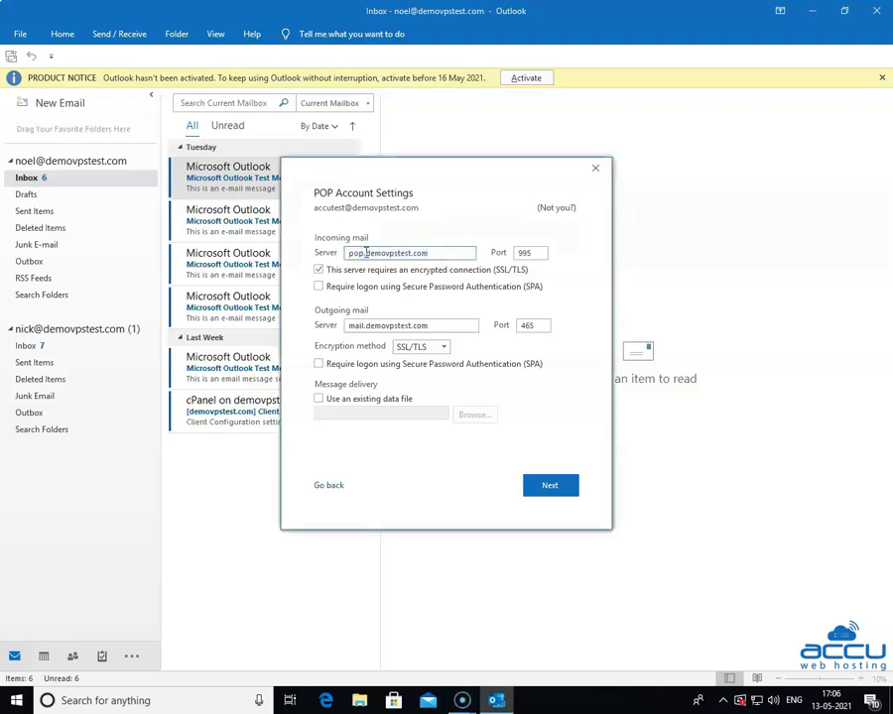
pyautogui.press('BackSpace')
pyautogui.press('BackSpace')
pyautogui.press('BackSpace')
pyautogui.write('mail')
pyautogui.click(531, 253)
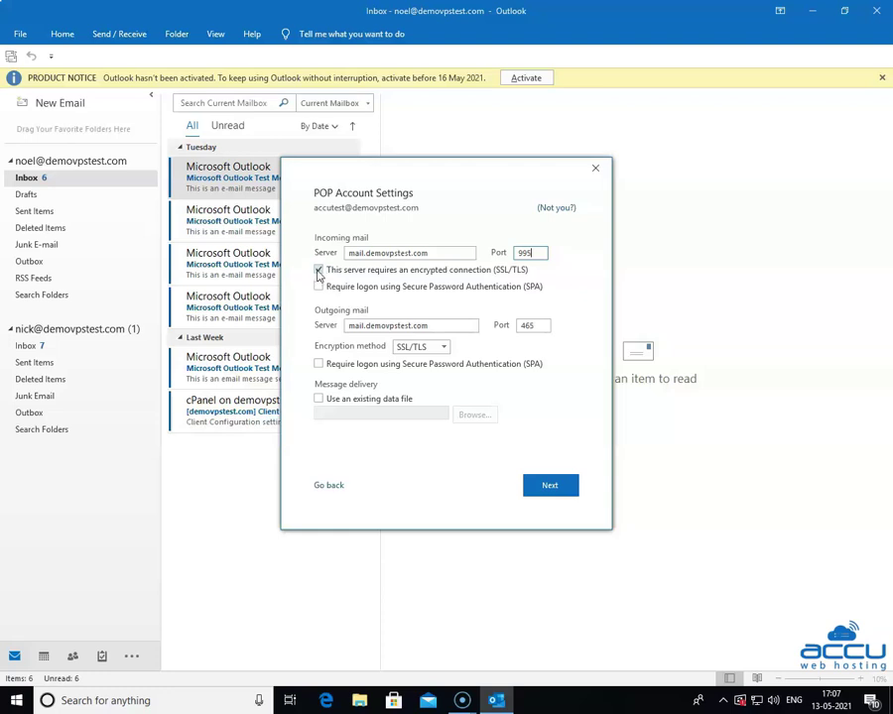
pyautogui.click(318, 272)
pyautogui.click(319, 271)
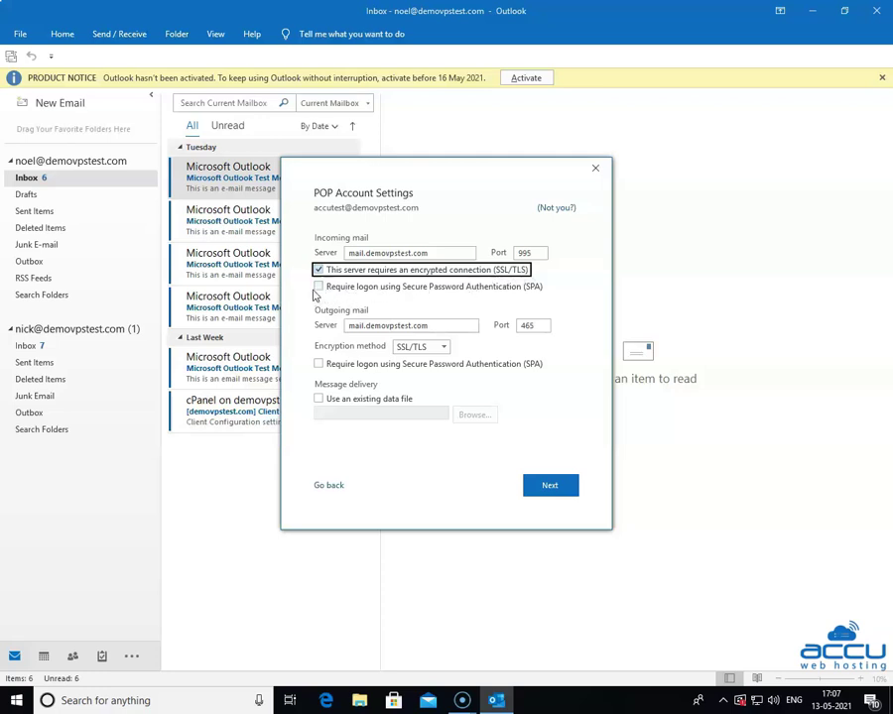
pyautogui.press('Tab')
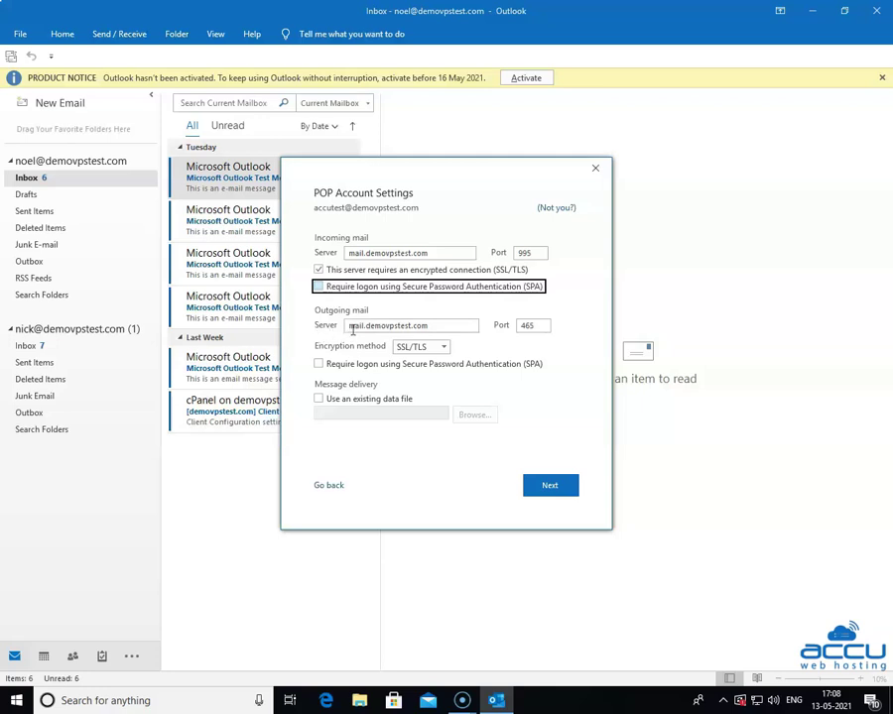
# Set outgoing mail to mail.demovpstest.com, port 465, SSL/TLS, keeping incoming SSL/TLS enabled.
pyautogui.click(349, 325)
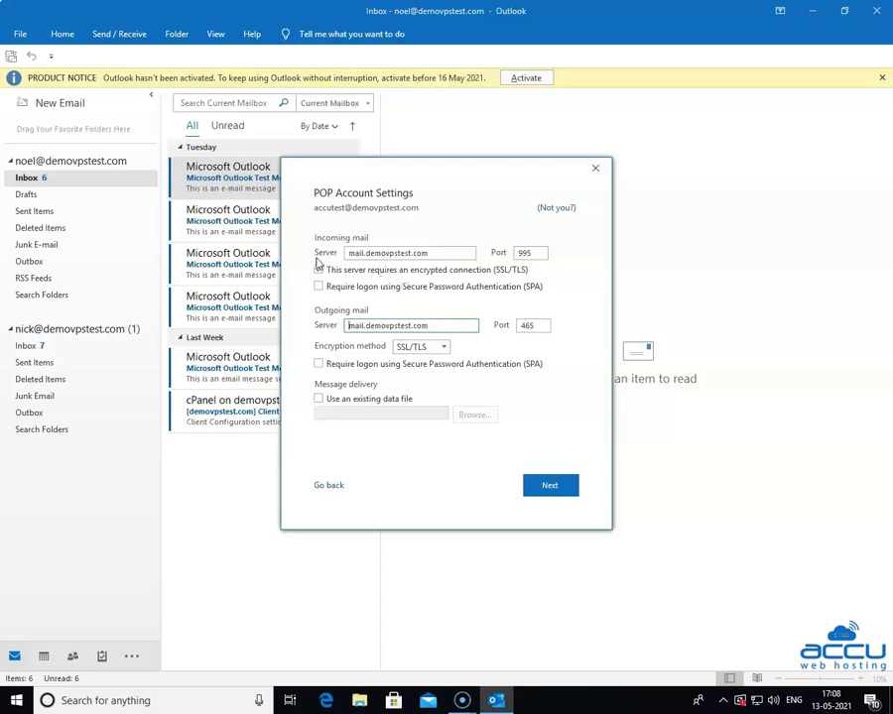
pyautogui.click(319, 268)
pyautogui.click(524, 326)
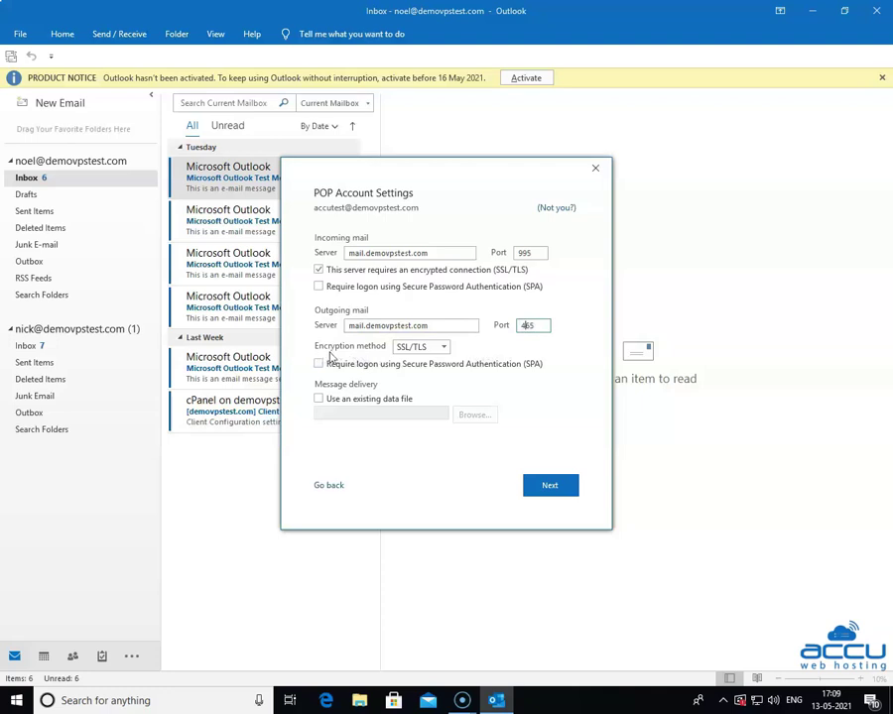
pyautogui.click(430, 349)
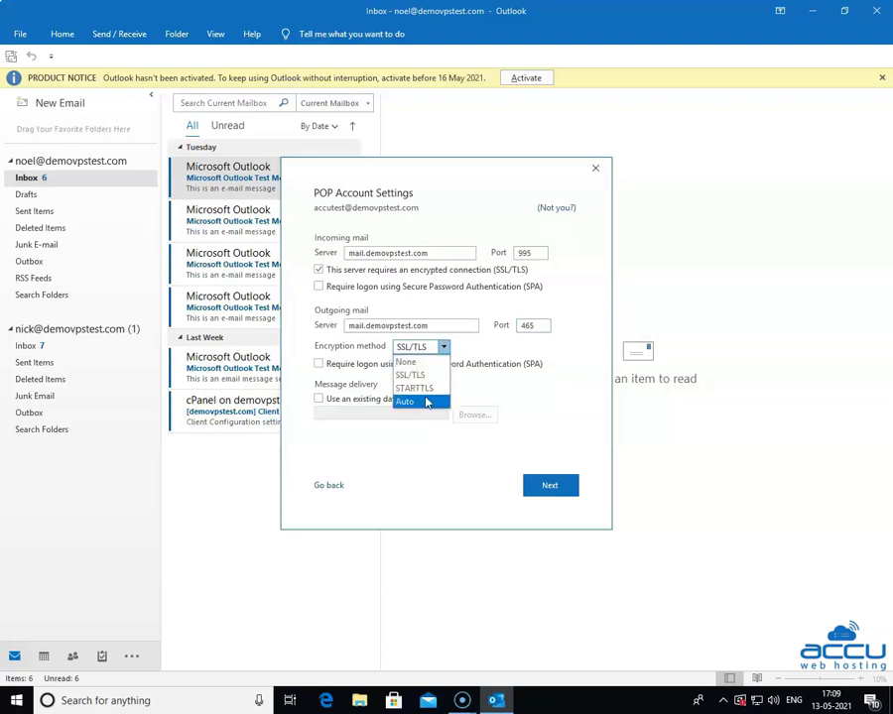
pyautogui.click(428, 375)
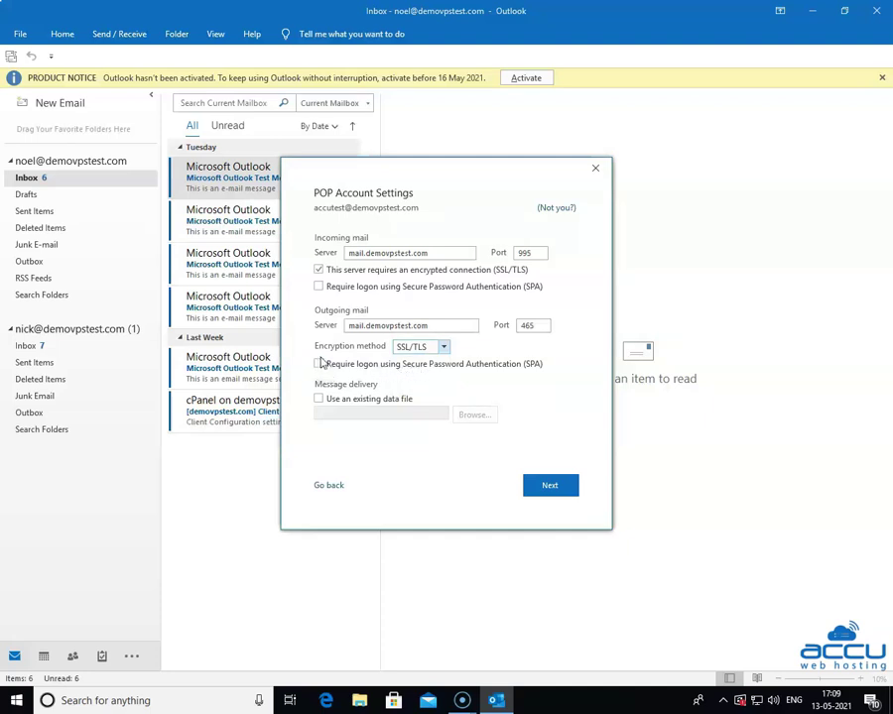
pyautogui.click(324, 365)
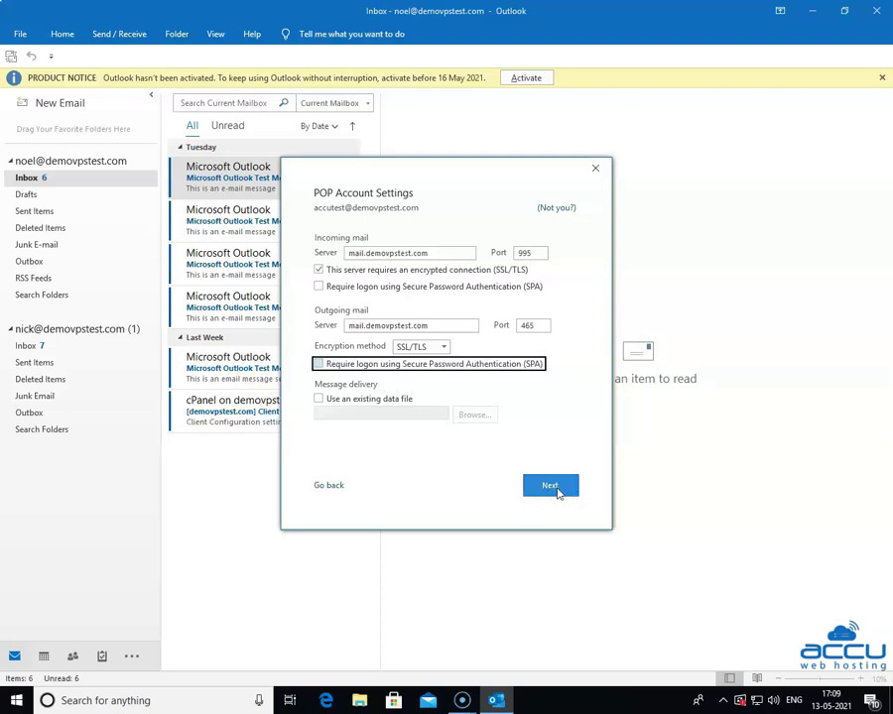
# Submit the POP server settings and connect with the password to add the account.
pyautogui.click(557, 490)
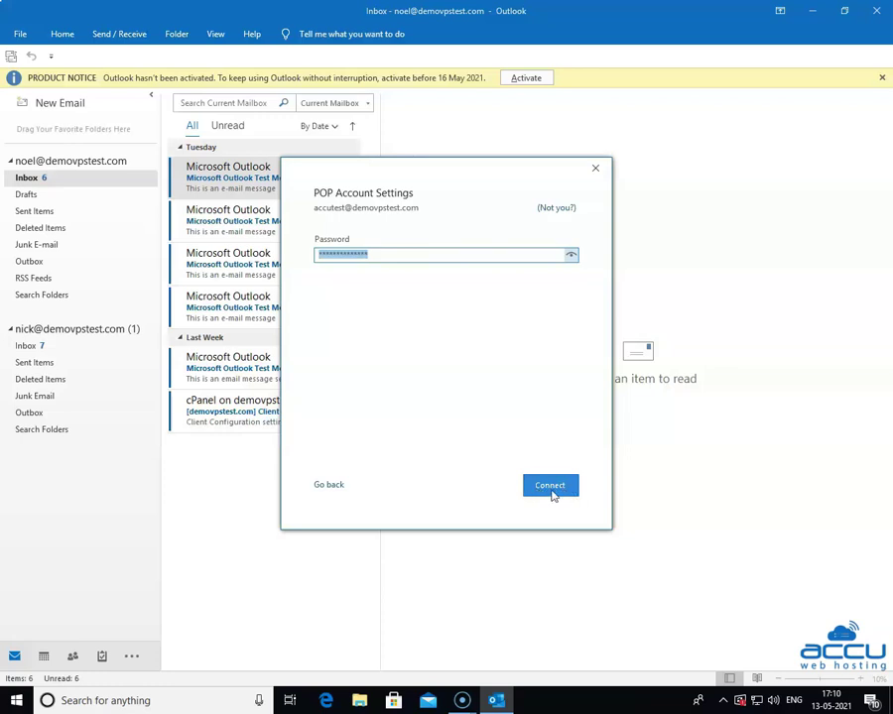
pyautogui.click(554, 492)
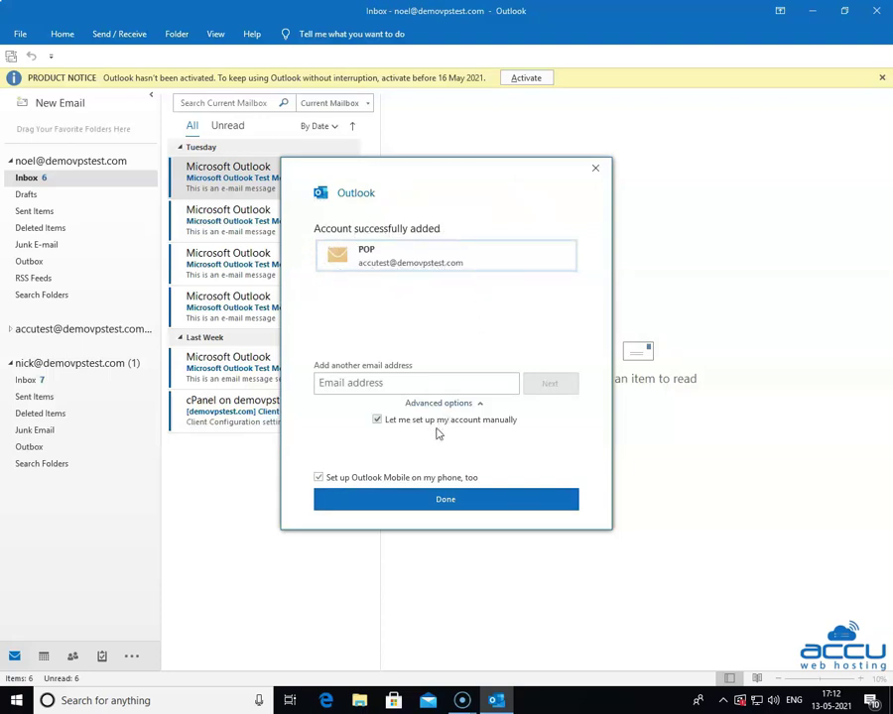
# Skip the Outlook Mobile phone setup and close the account-added confirmation.
pyautogui.click(318, 479)
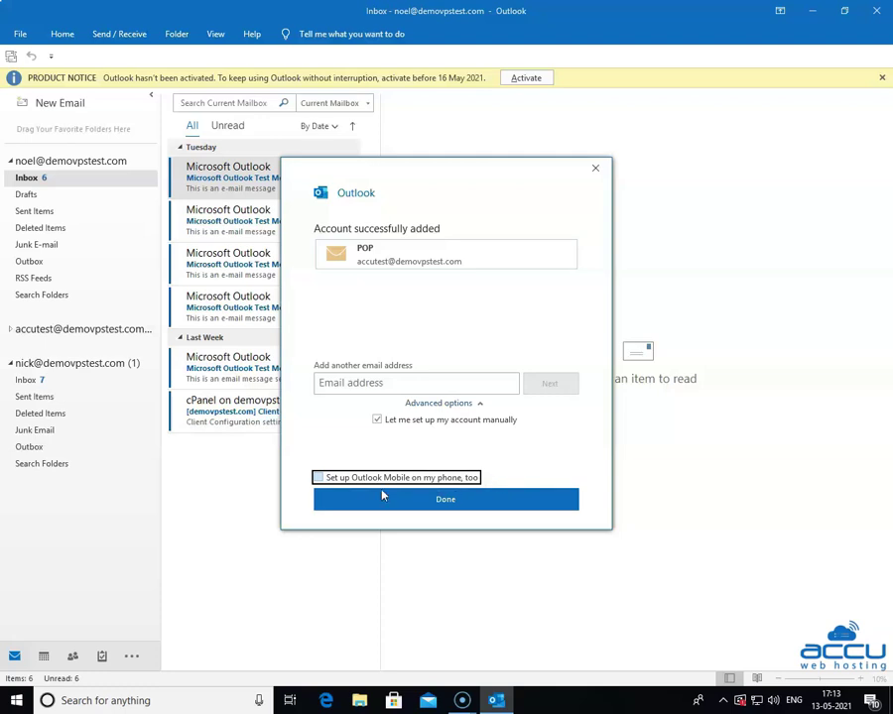
pyautogui.click(456, 503)
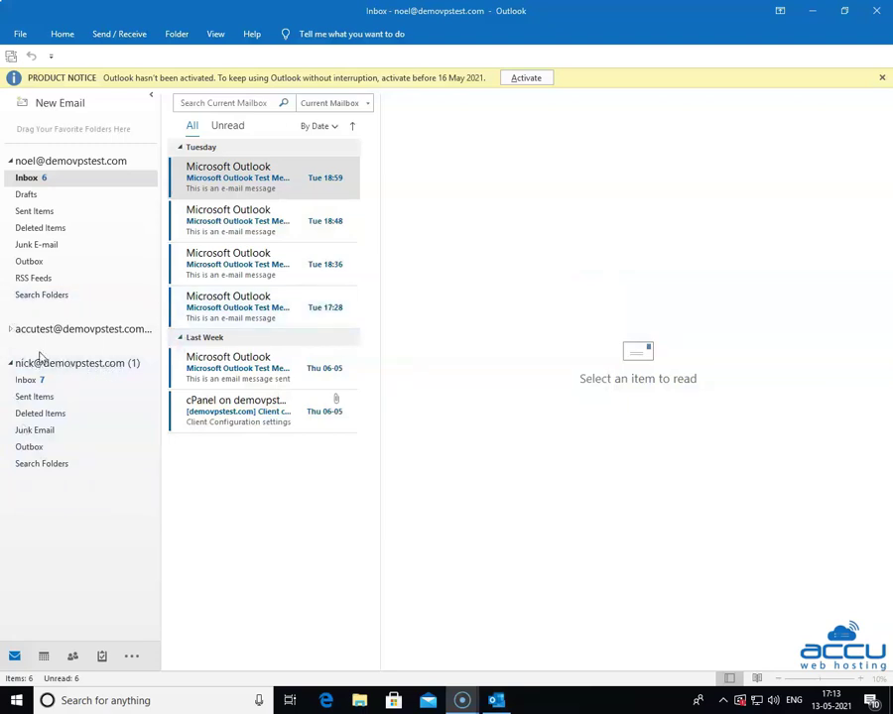
# Expand the new POP account in the folder pane to show its Inbox, Sent Items and other folders.
pyautogui.click(11, 331)
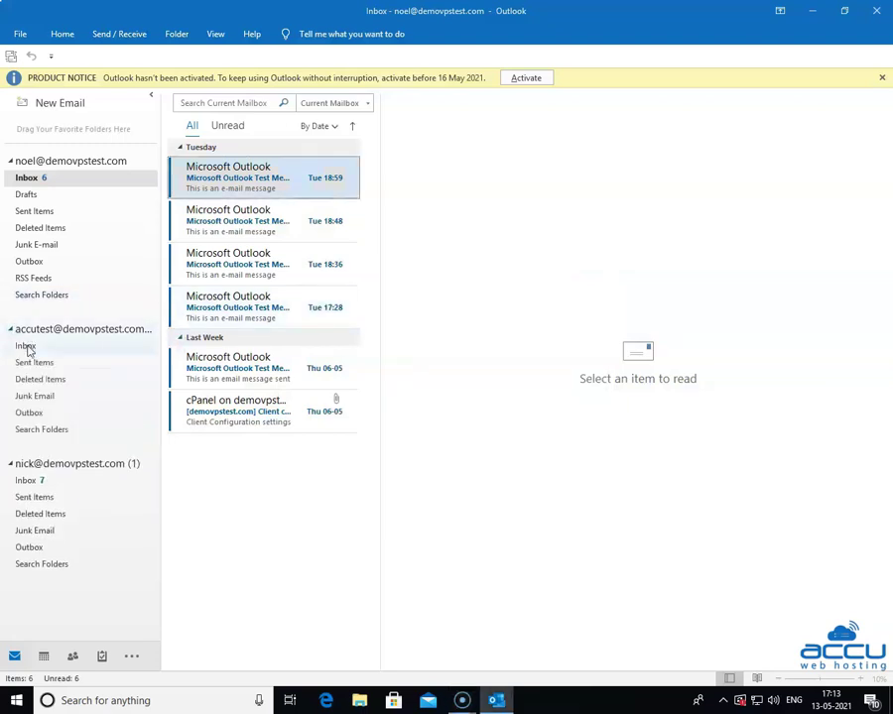